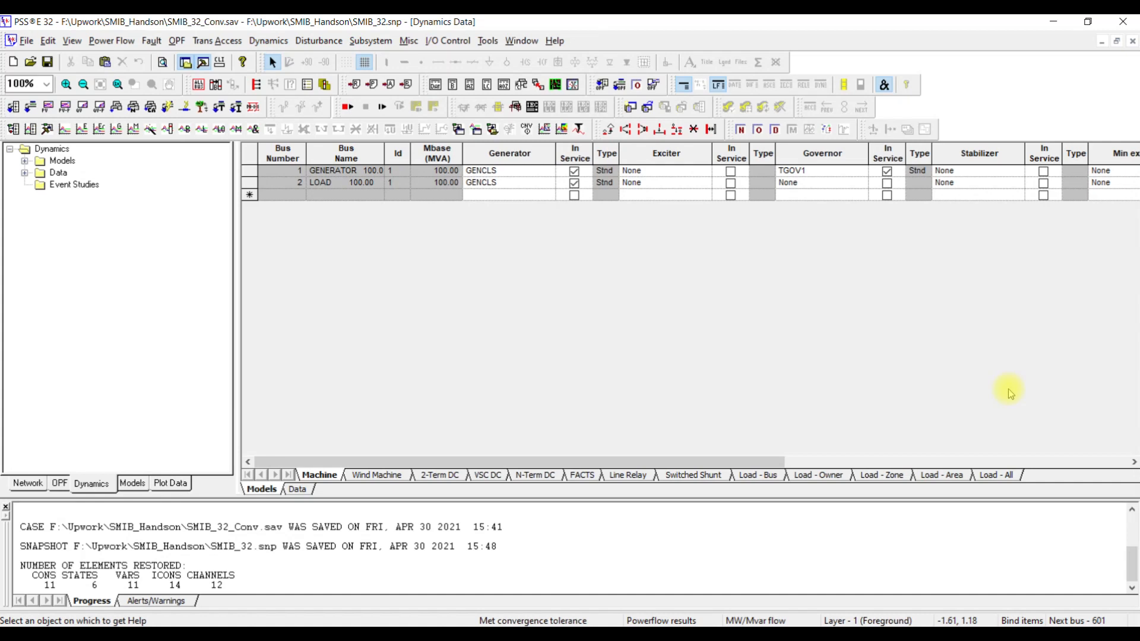
# - Review the network bus data and the machine dynamics models, and return to the SMIB_32.sld one-line diagram
pyautogui.hotkey('ctrl', 'Tab')
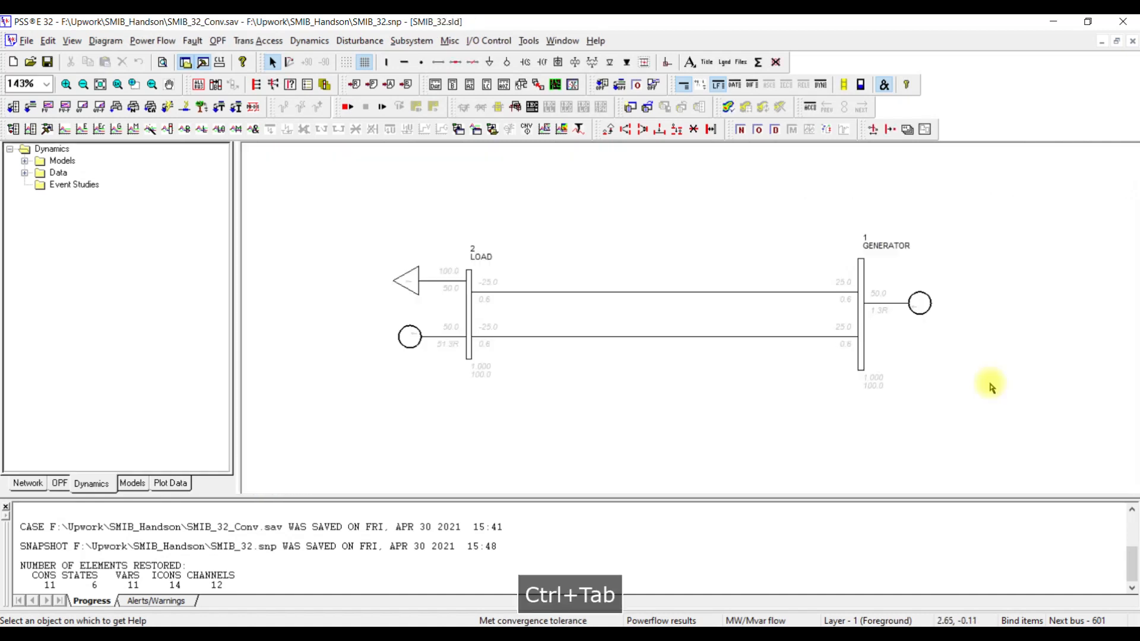
pyautogui.hotkey('ctrl', 'Tab')
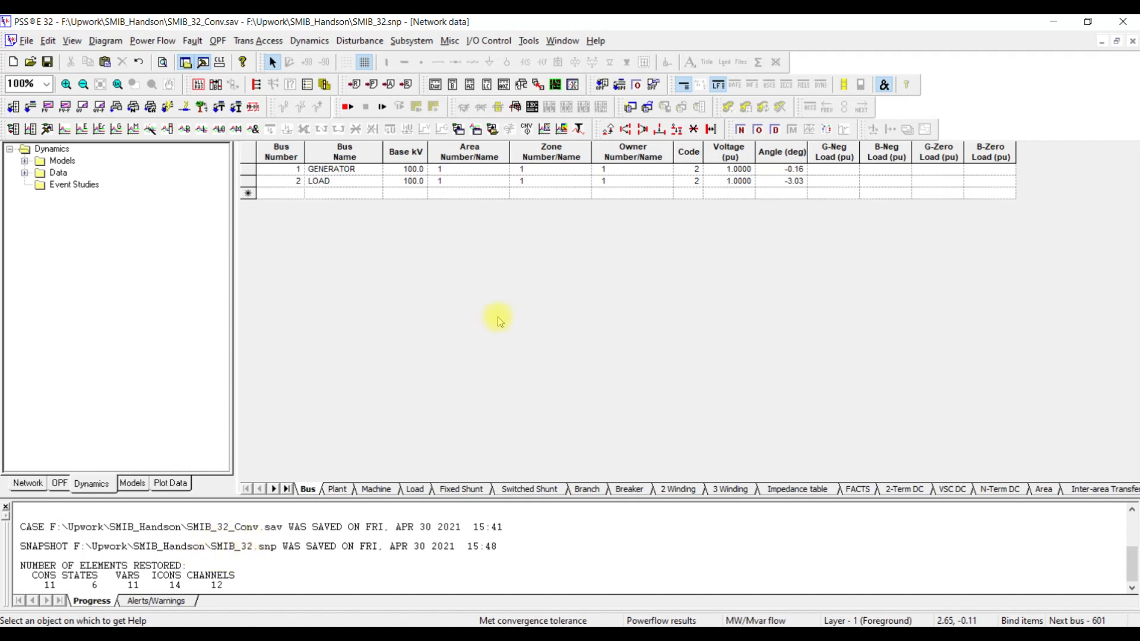
pyautogui.hotkey('ctrl', 'Tab')
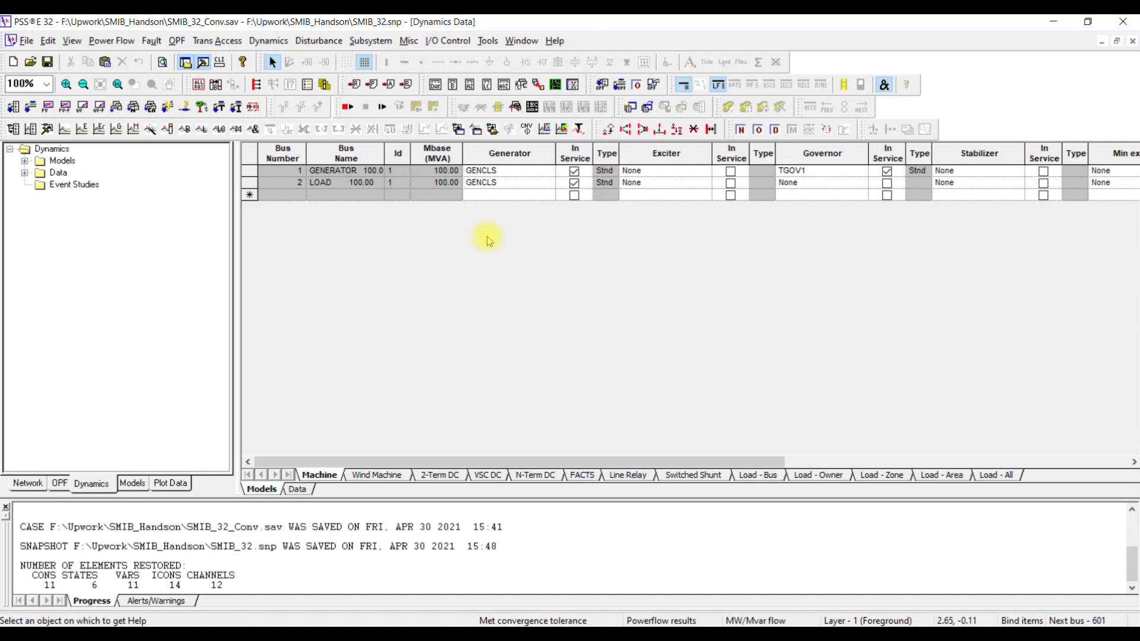
pyautogui.hotkey('ctrl', 'Tab')
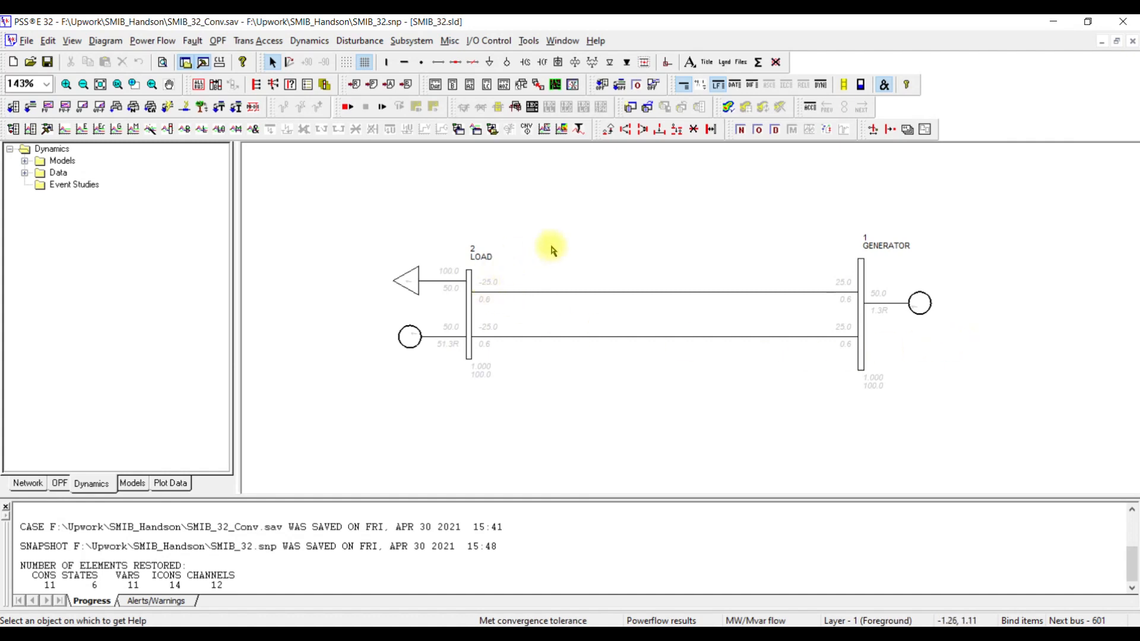
# - Open the dynamic simulation (STRT/RUN) setup and move its window over the middle of the one-line diagram
pyautogui.click(298, 44)
pyautogui.moveTo(391, 57)
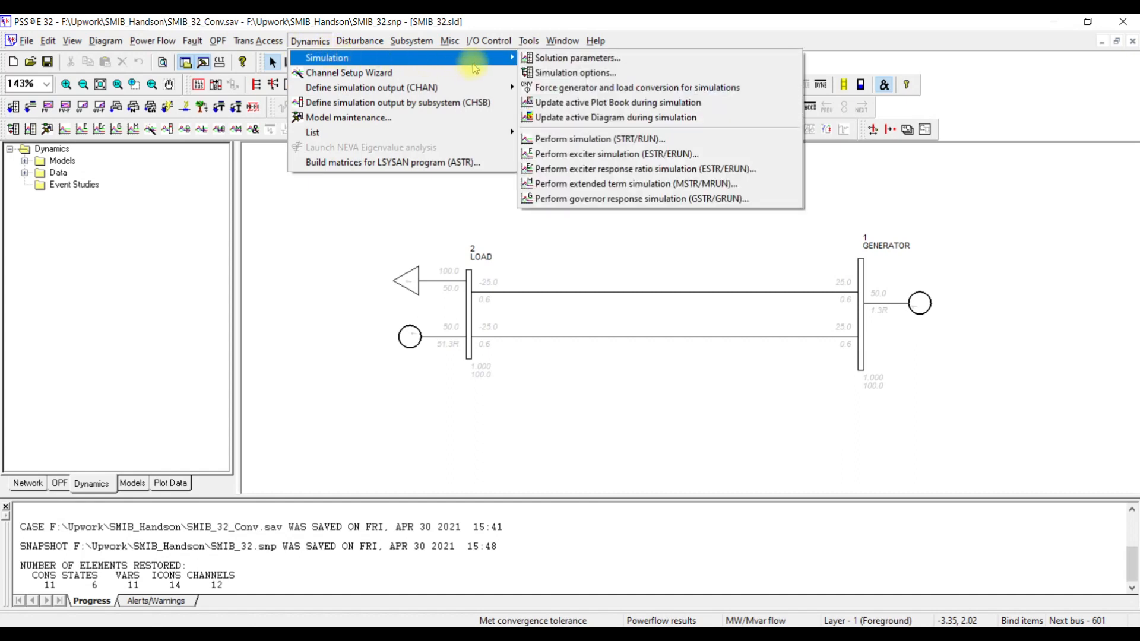
pyautogui.click(592, 140)
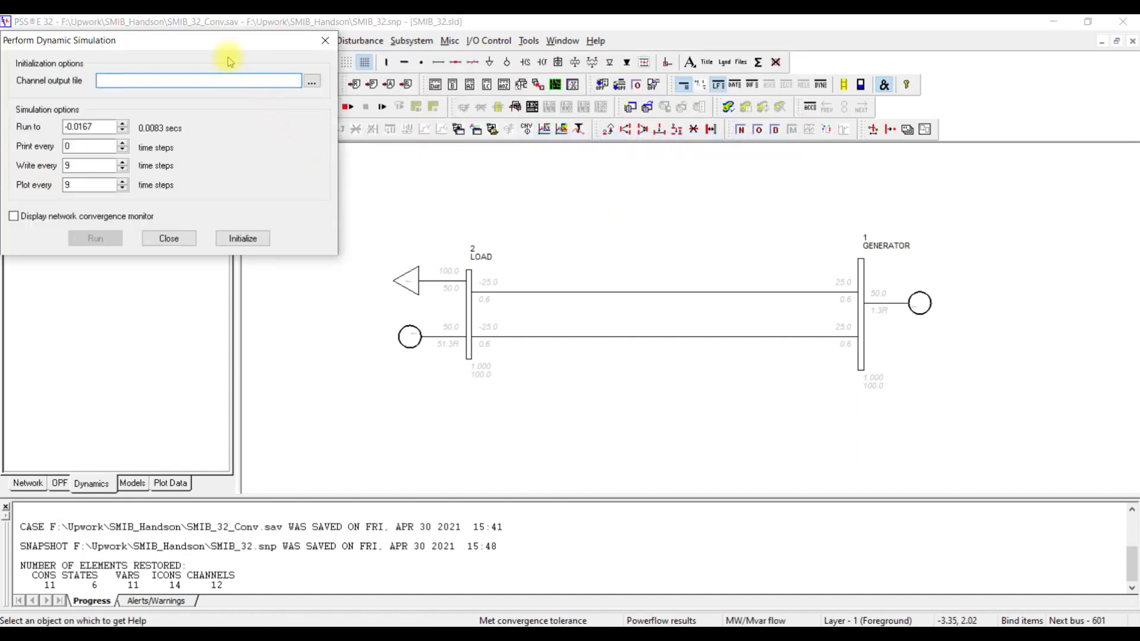
pyautogui.moveTo(231, 50); pyautogui.dragTo(680, 182)
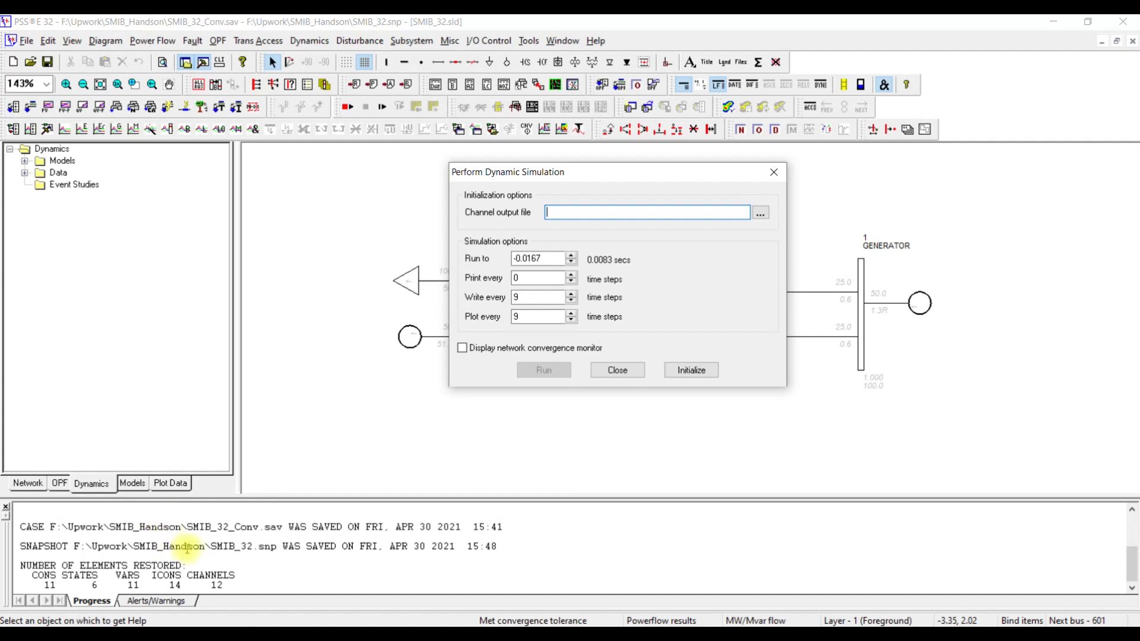
pyautogui.doubleClick(518, 278)
pyautogui.write('1')
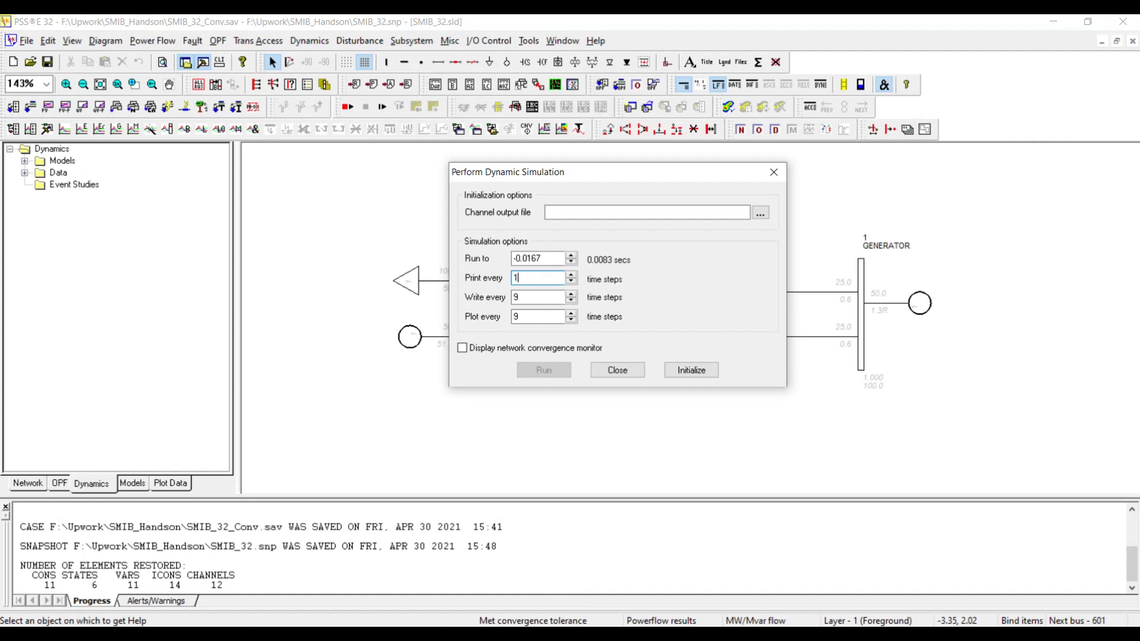
pyautogui.press('BackSpace')
pyautogui.write('0')
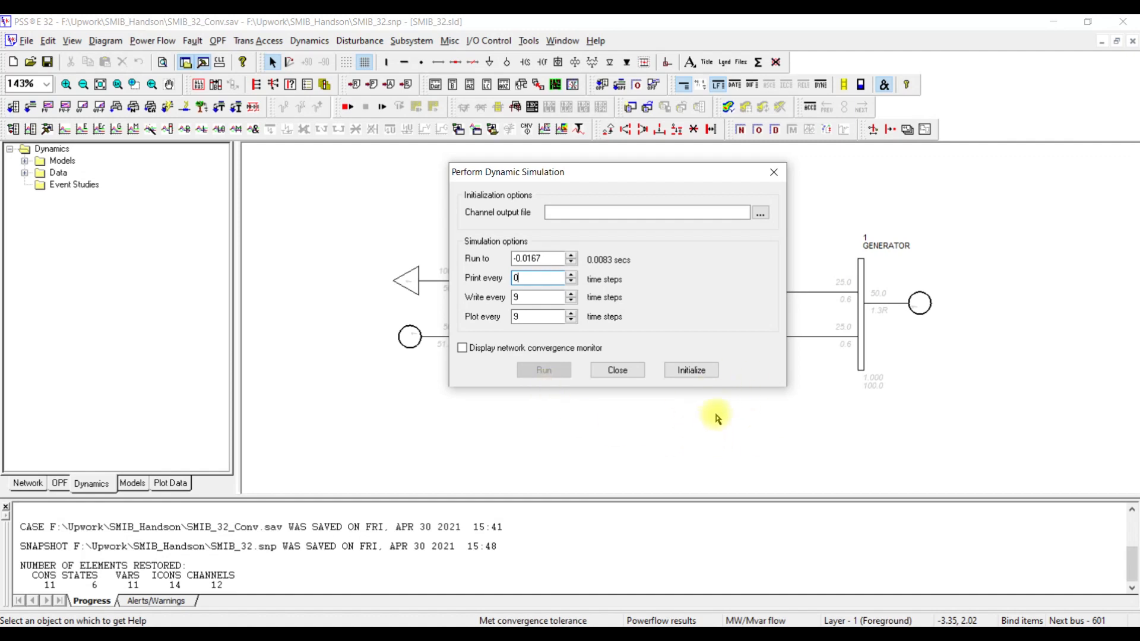
# - Choose 3Phase_Fault_GenBus_100ms.out as the channel output file and initialize the dynamic simulation
pyautogui.click(760, 214)
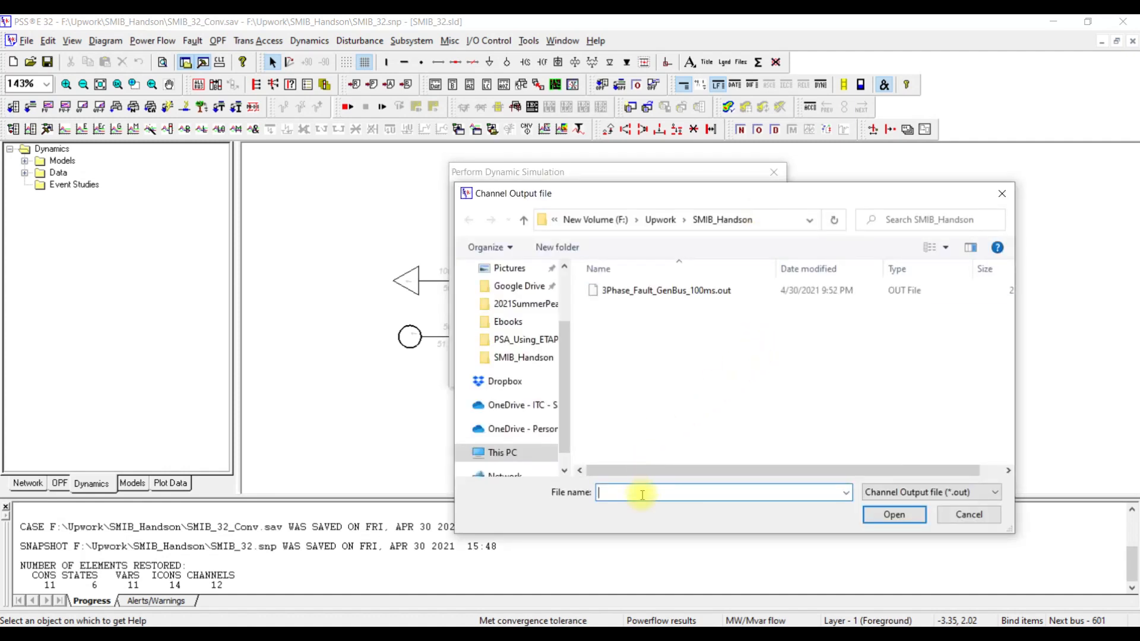
pyautogui.click(631, 294)
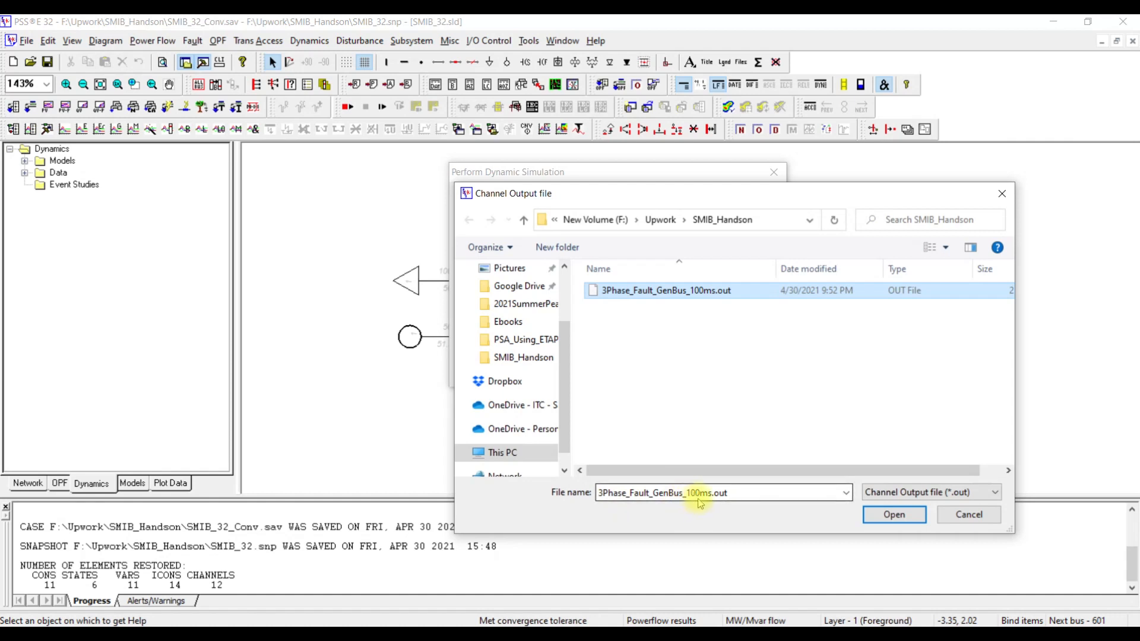
pyautogui.click(894, 514)
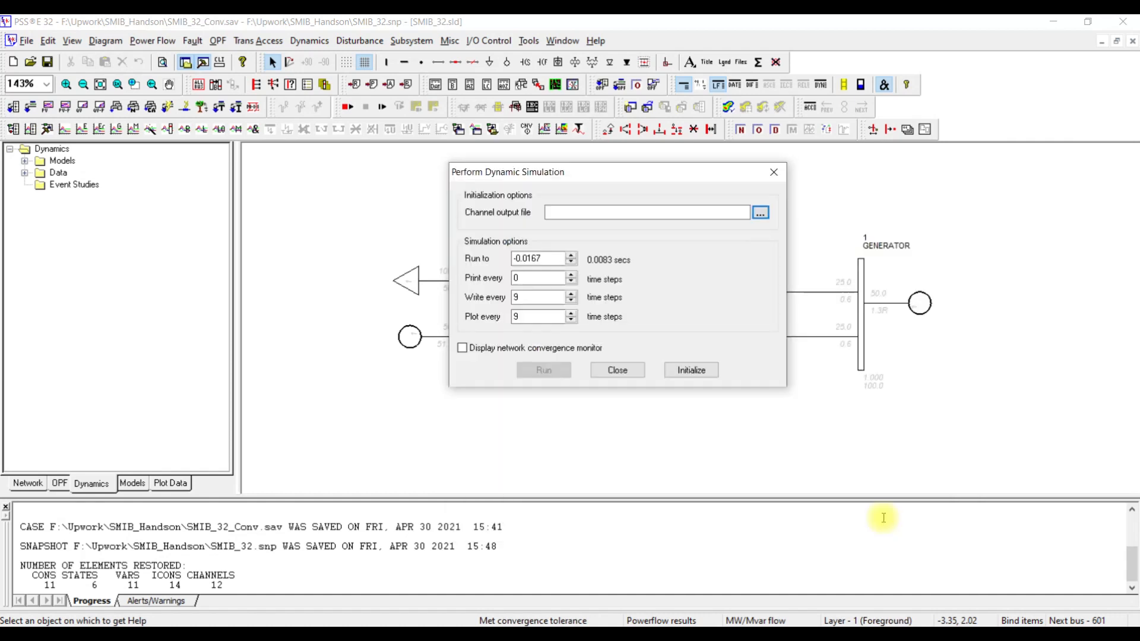
pyautogui.click(691, 379)
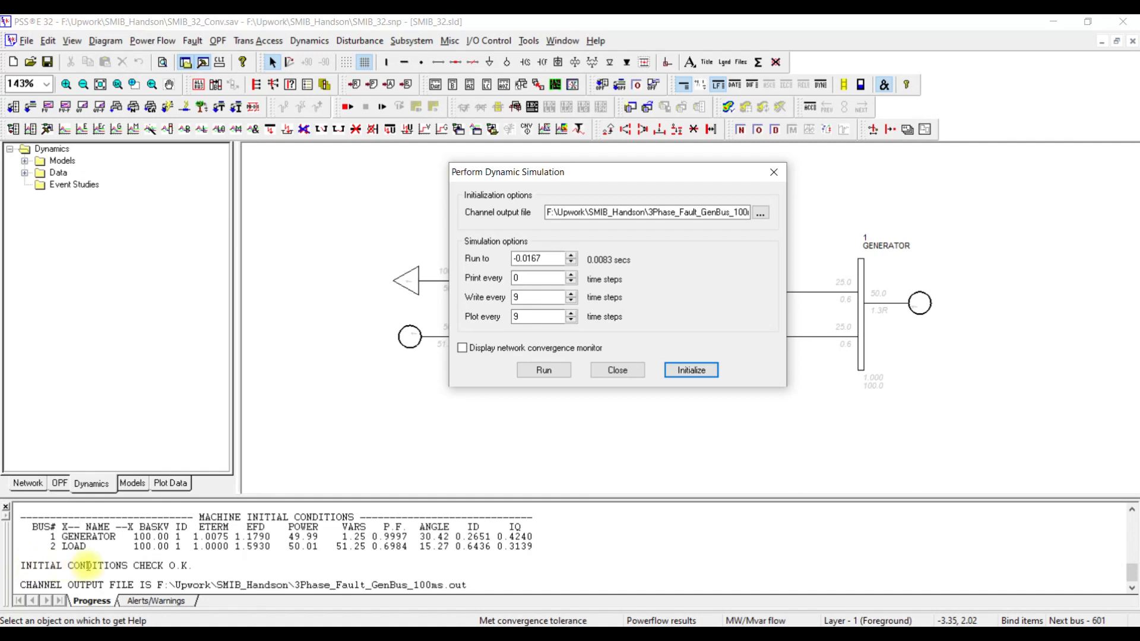
# - Examine the initial conditions check line in the progress output and return to the simulation dialog
pyautogui.click(196, 567)
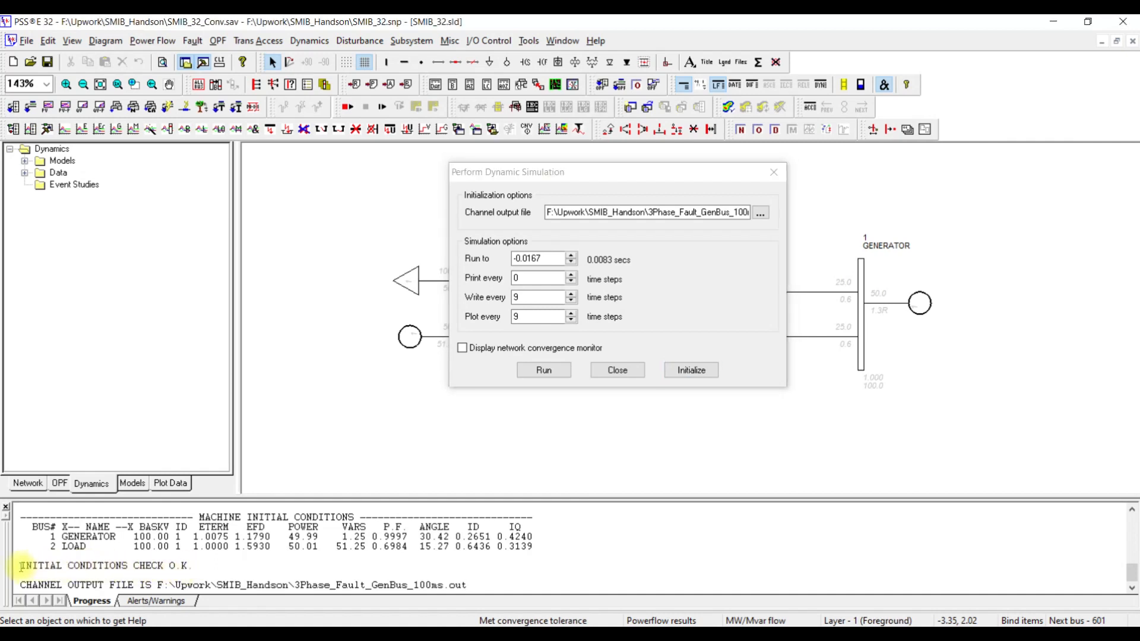
pyautogui.moveTo(21, 566); pyautogui.dragTo(205, 565)
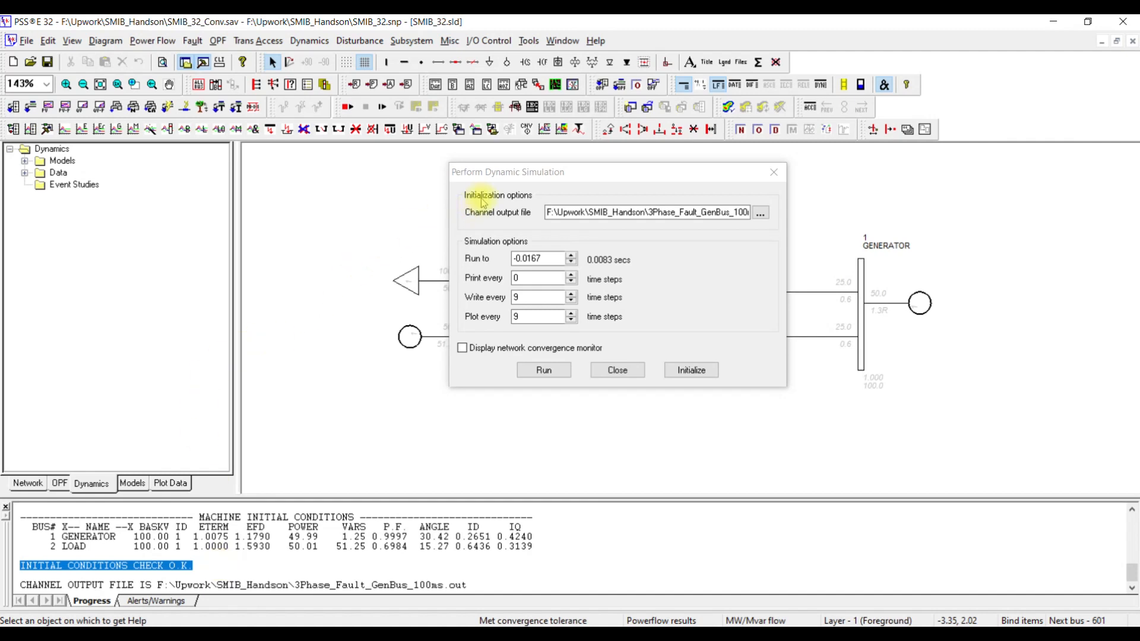
pyautogui.click(490, 172)
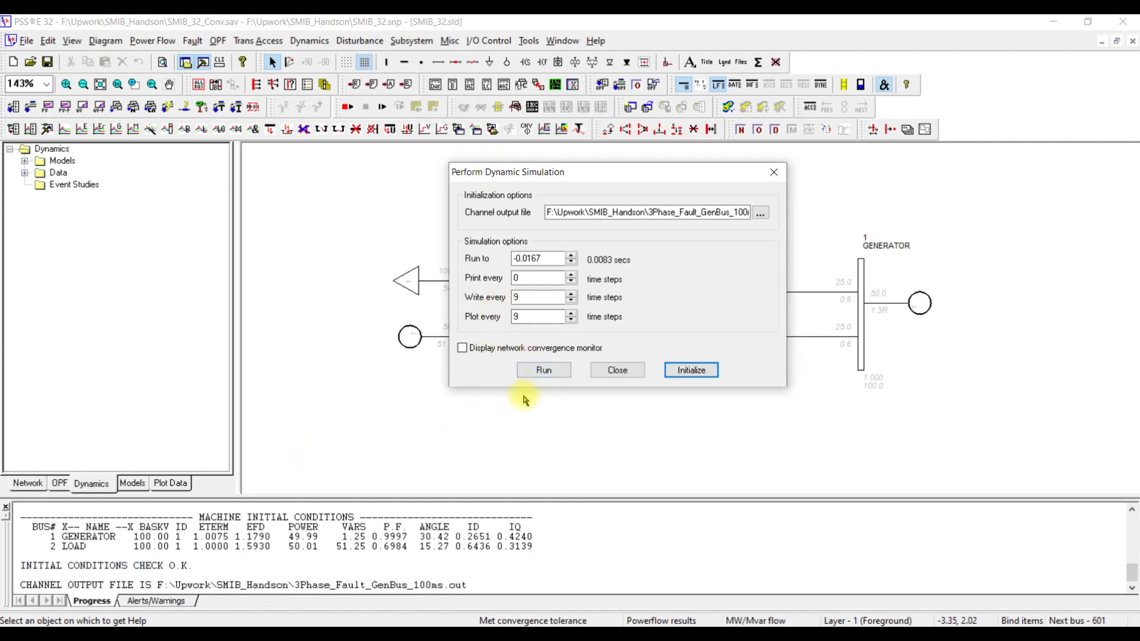
# - Set the simulation end time to 1 second and run the pre-fault simulation
pyautogui.moveTo(539, 259); pyautogui.dragTo(510, 262)
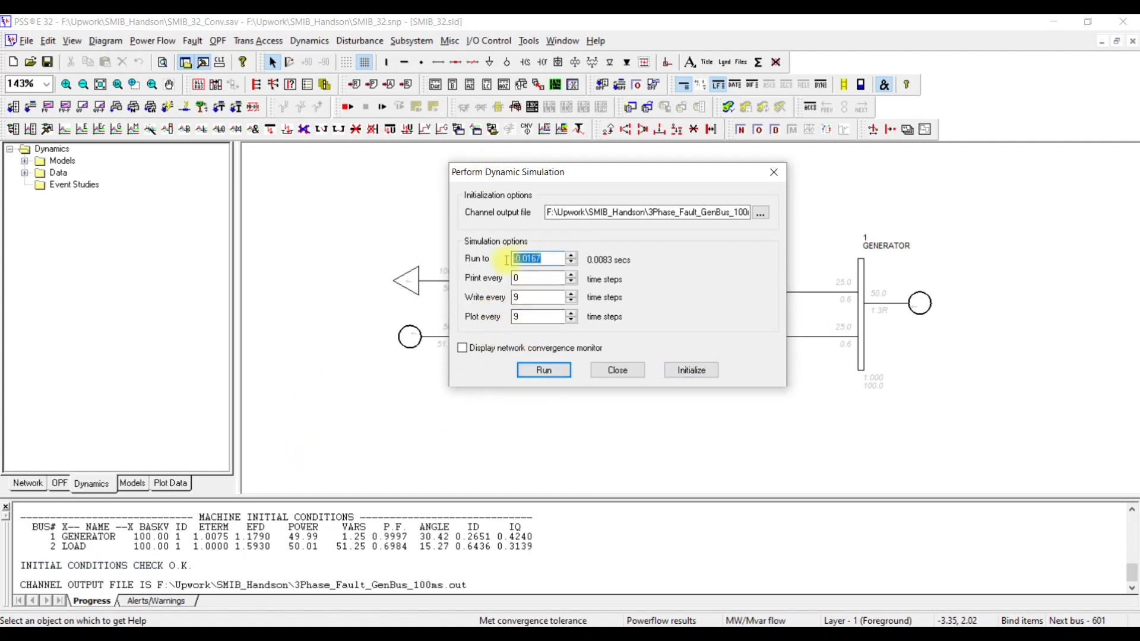
pyautogui.write('1')
pyautogui.click(529, 371)
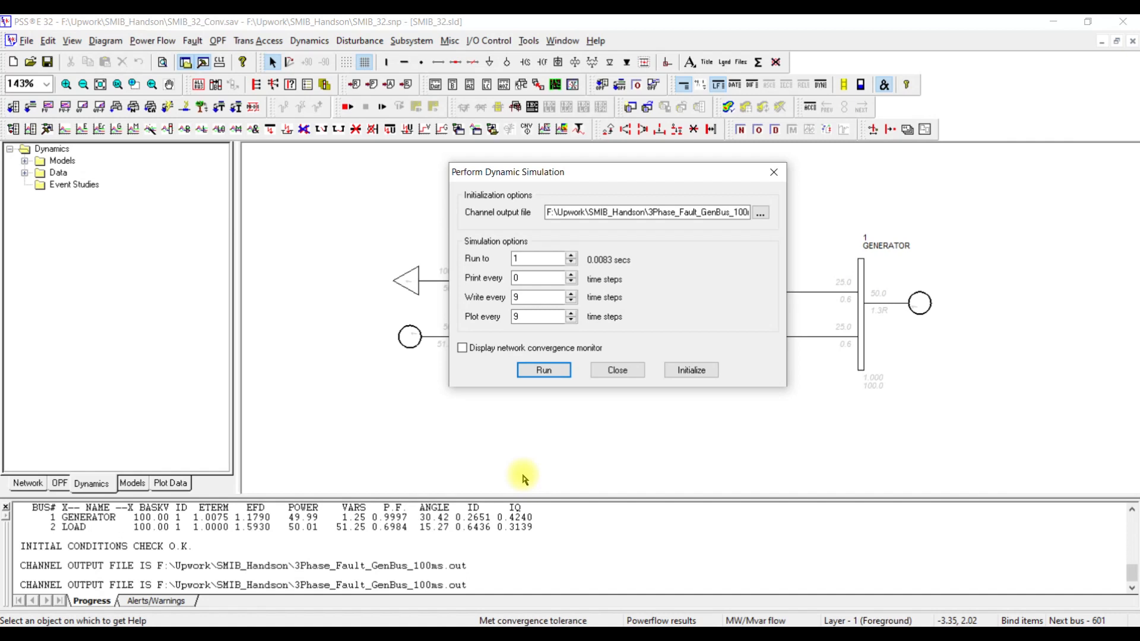
# - Apply a bus fault at bus 1 (GENERATOR), keeping MVA units and the default admittance
pyautogui.click(358, 41)
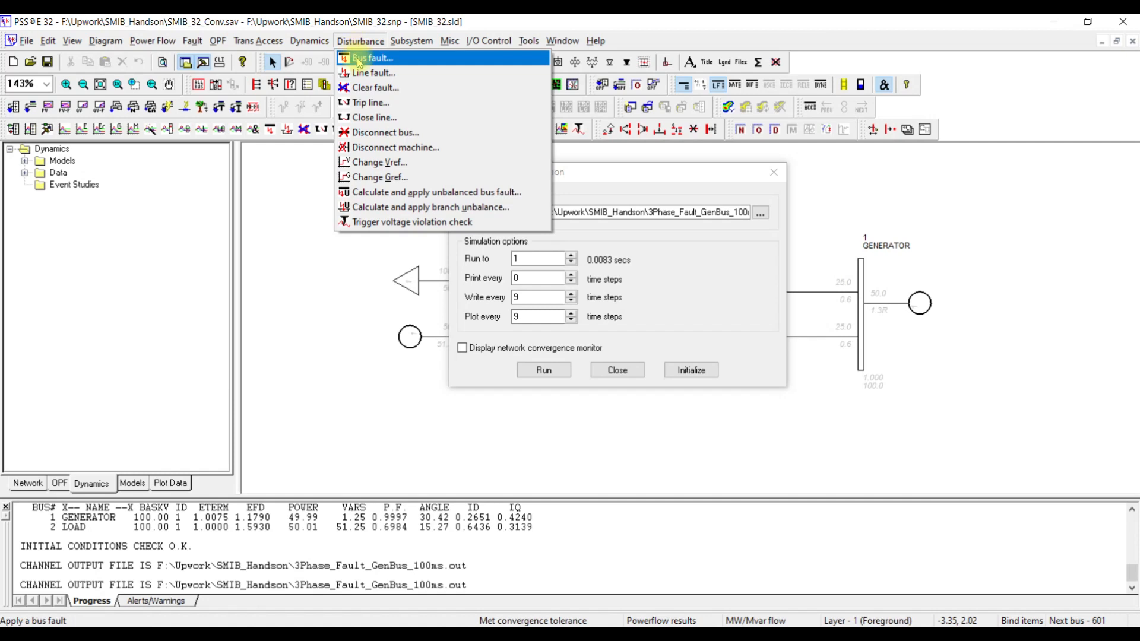
pyautogui.click(369, 60)
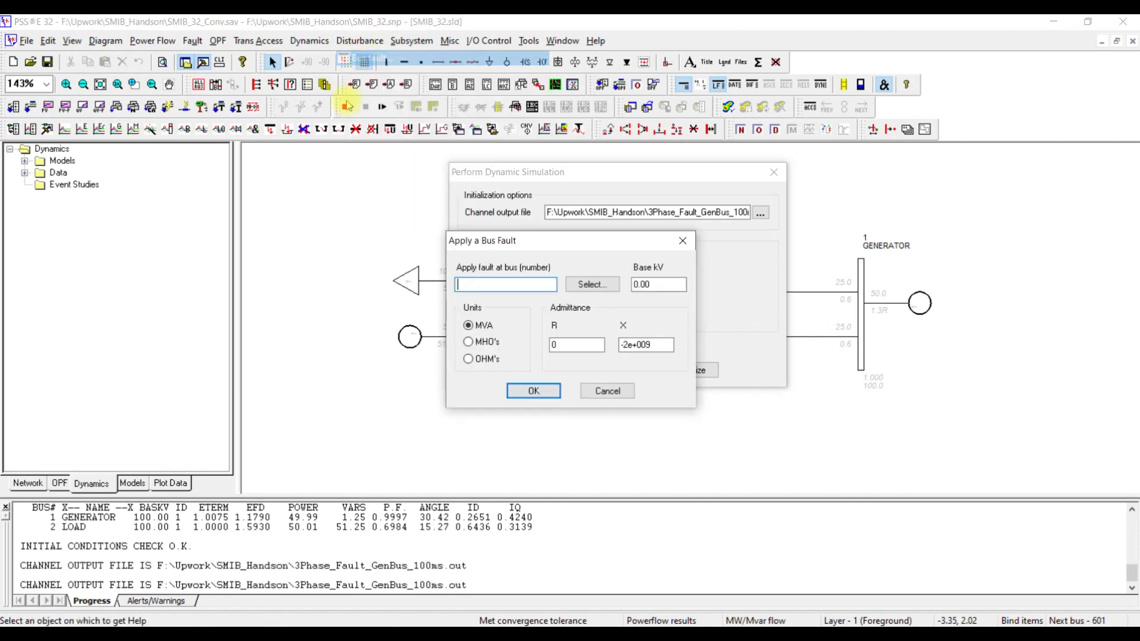
pyautogui.click(574, 290)
pyautogui.click(445, 321)
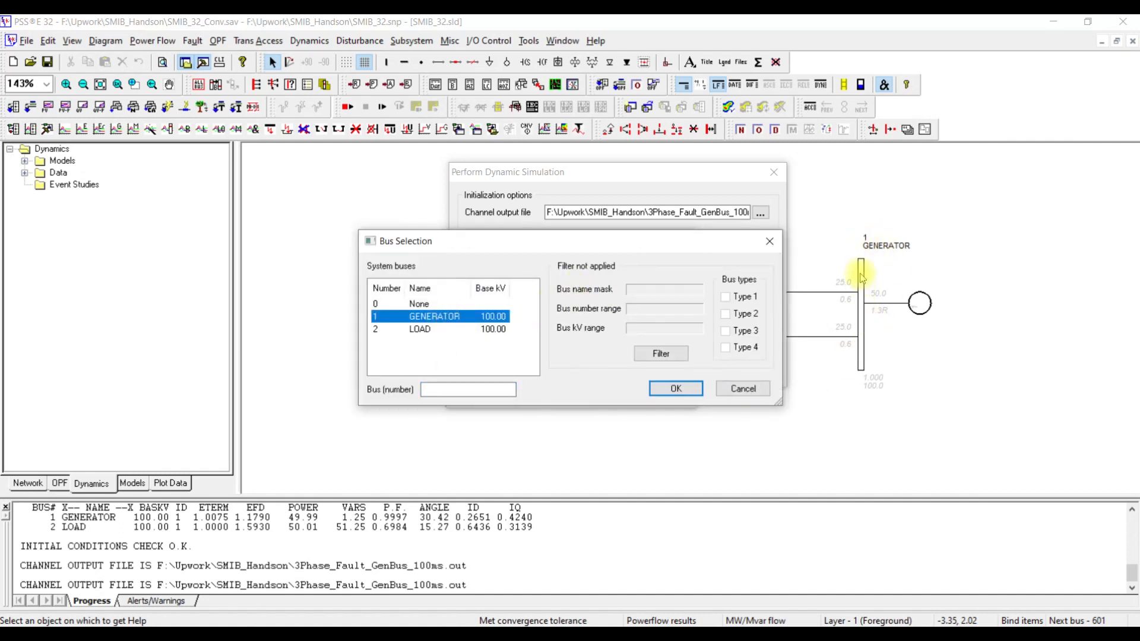
pyautogui.click(691, 395)
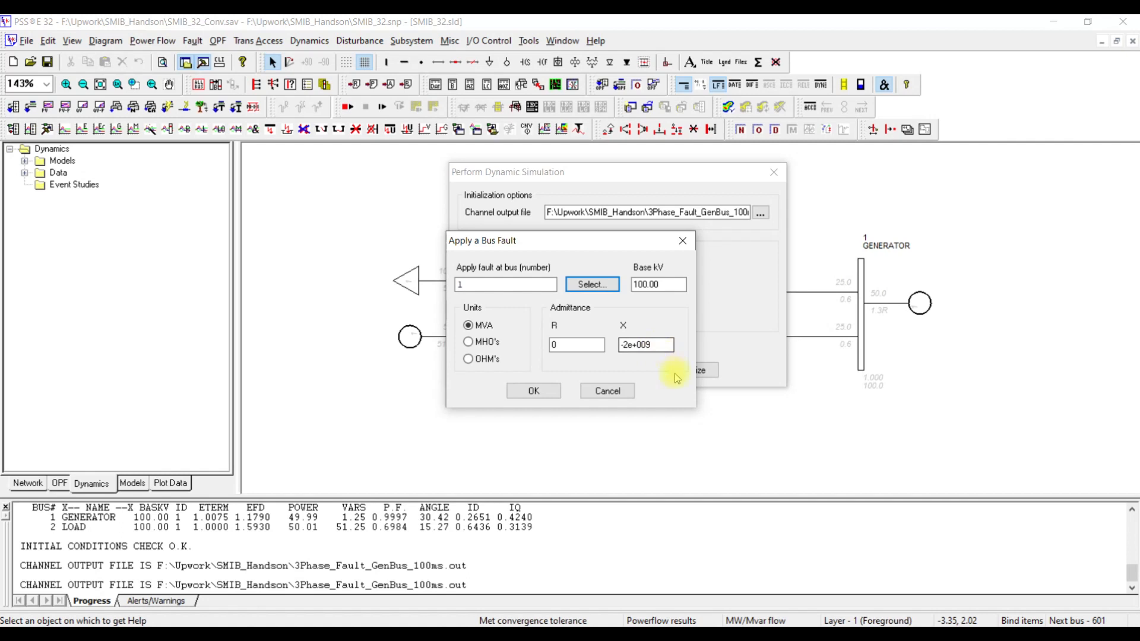
pyautogui.click(534, 391)
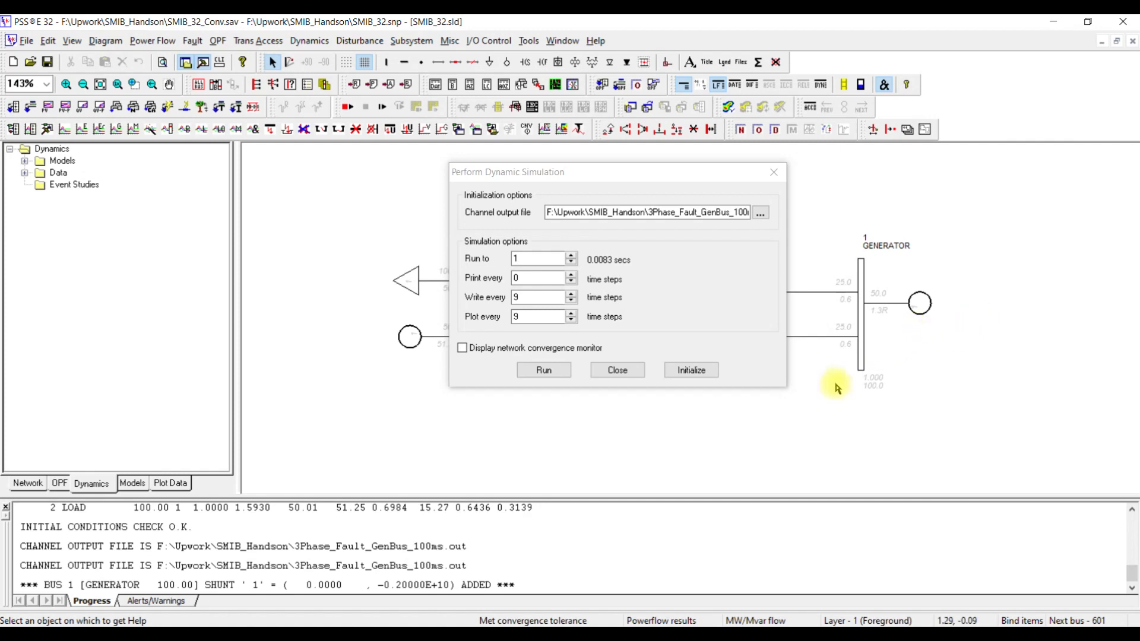
# - Extend the simulation end time to 1.1 seconds and run it with the bus fault applied
pyautogui.click(532, 260)
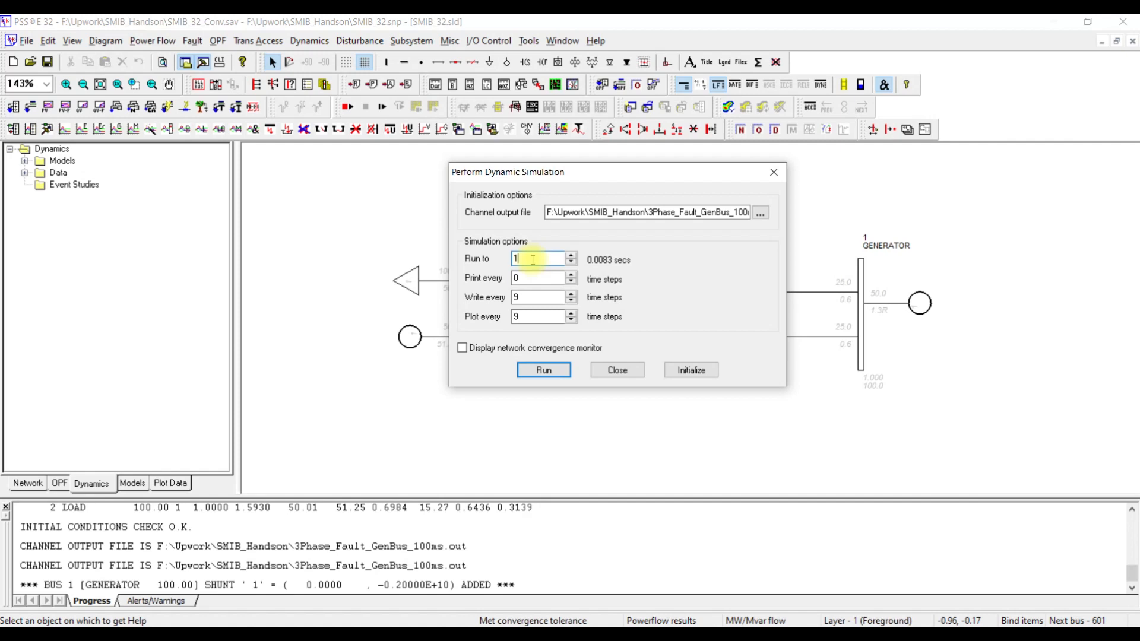
pyautogui.write('.1')
pyautogui.click(542, 371)
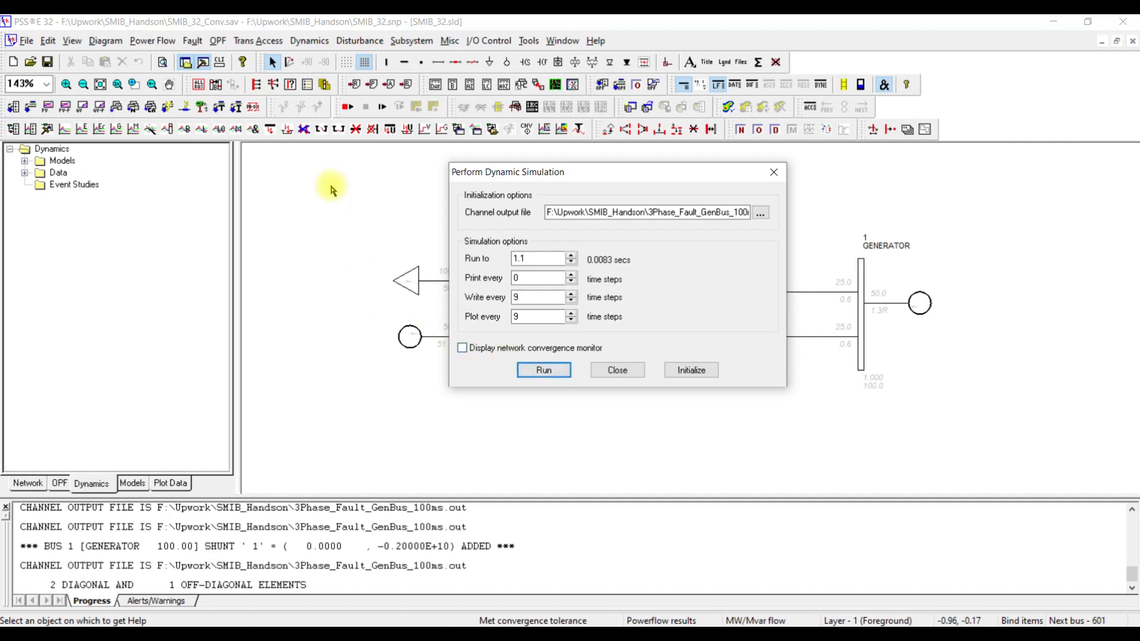
# - Clear the existing fault at bus 1 (GENERATOR)
pyautogui.click(358, 40)
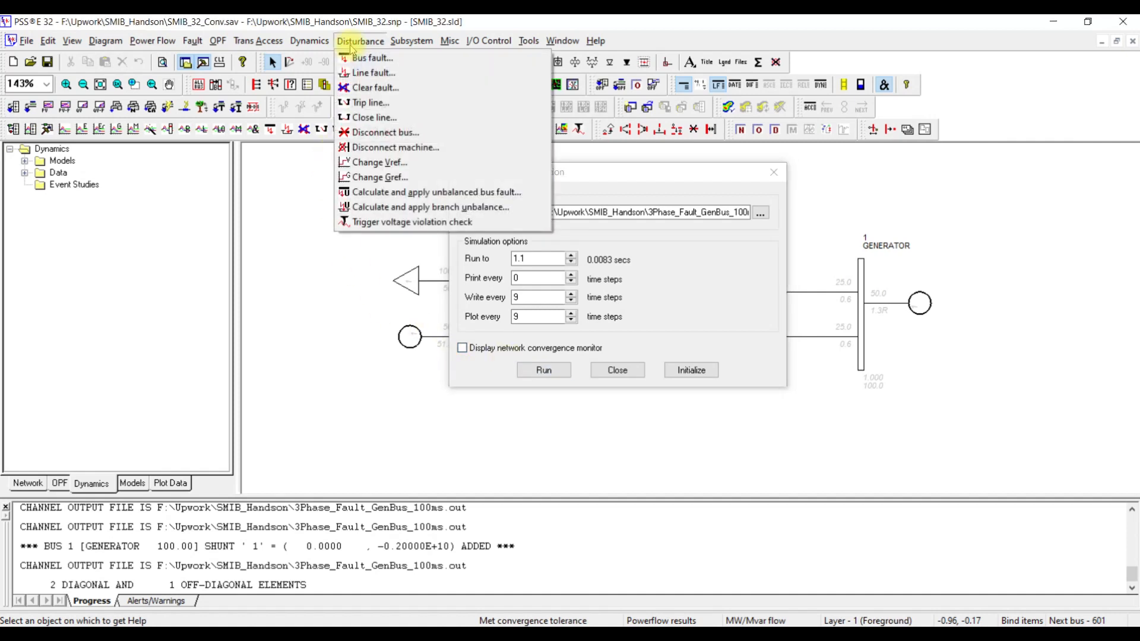
pyautogui.click(364, 87)
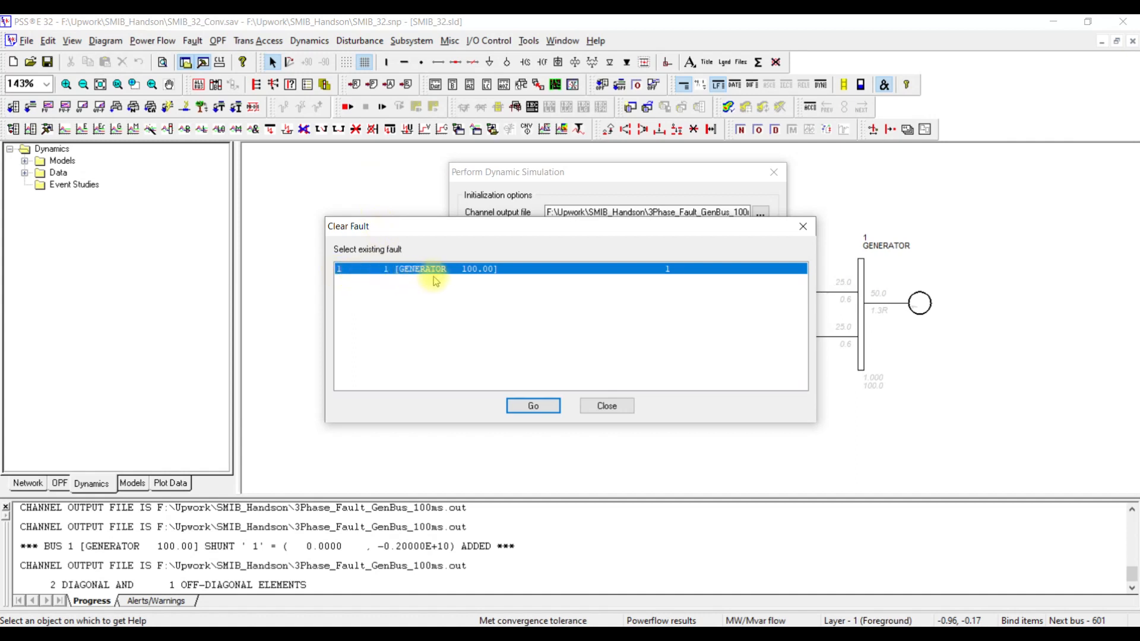
pyautogui.click(522, 404)
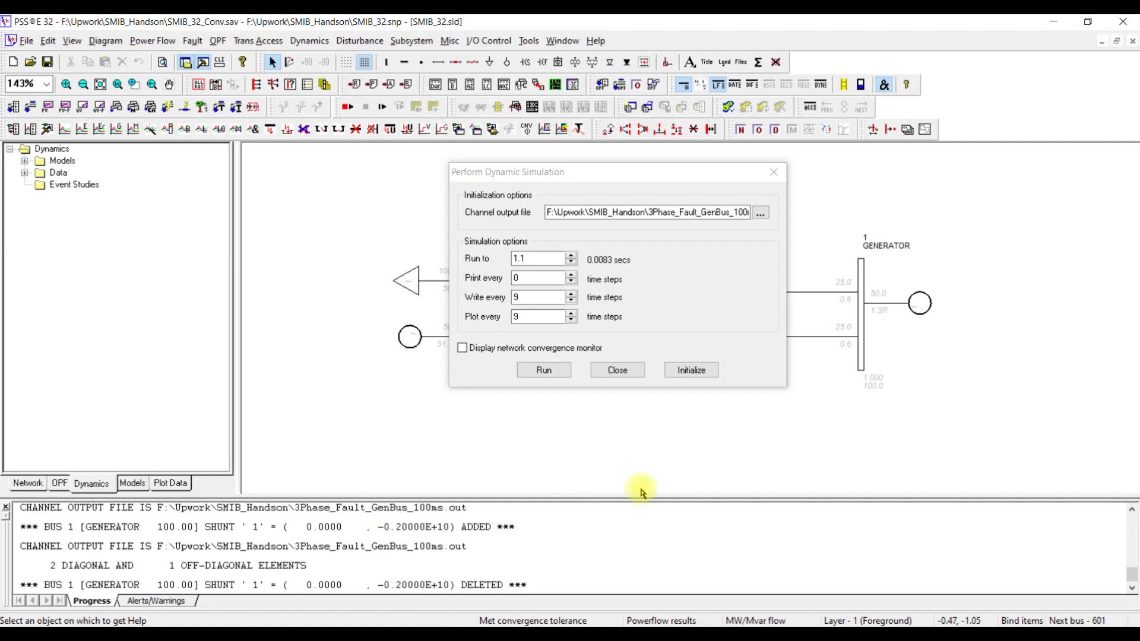
# - Trip the circuit 1 line from bus 1 (GENERATOR) to bus 2 (LOAD)
pyautogui.click(357, 41)
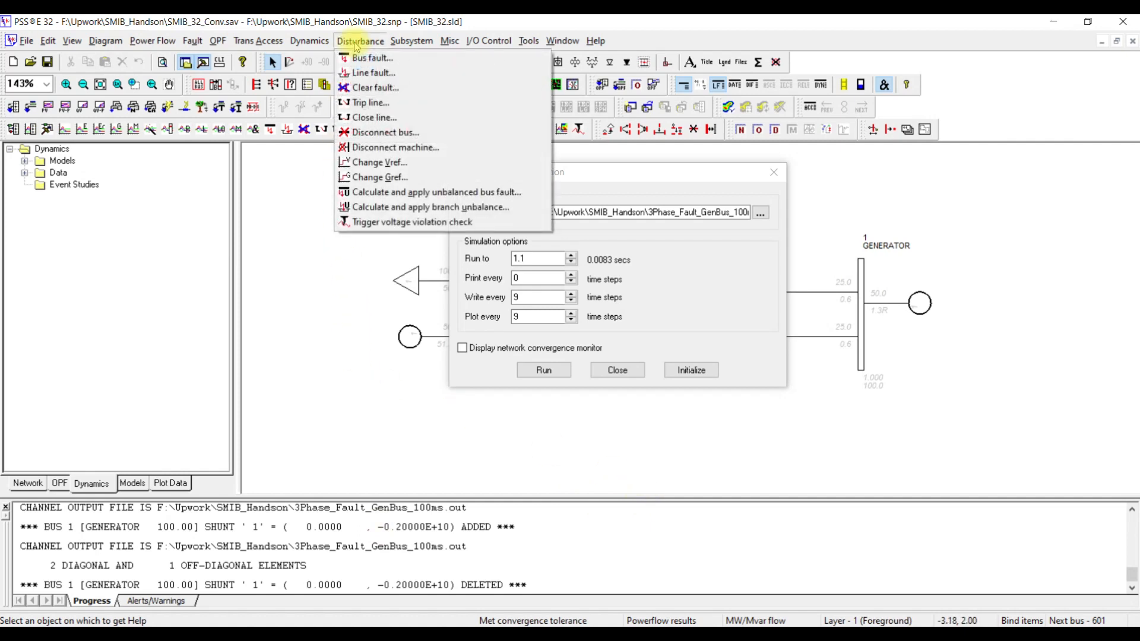
pyautogui.click(389, 104)
pyautogui.click(650, 304)
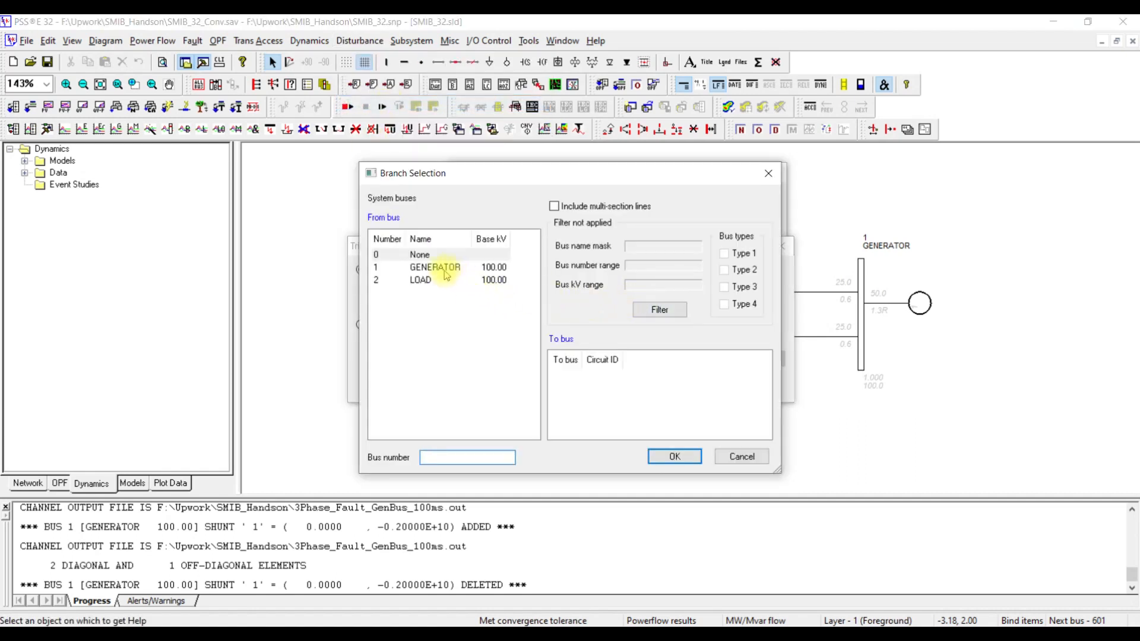
pyautogui.click(440, 271)
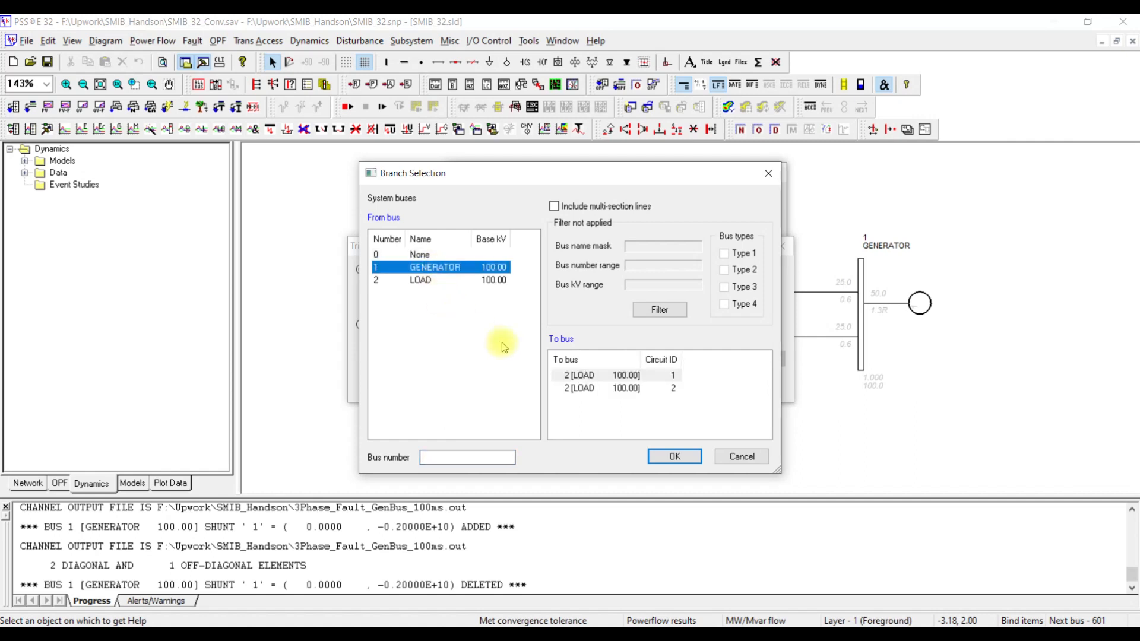
pyautogui.click(591, 375)
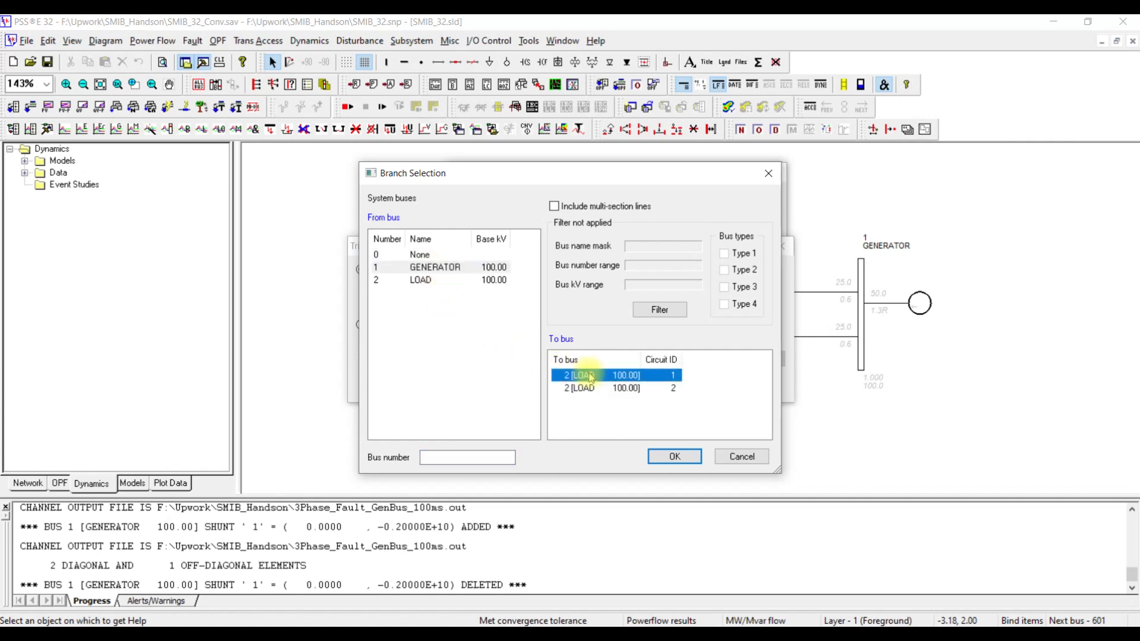
pyautogui.click(671, 458)
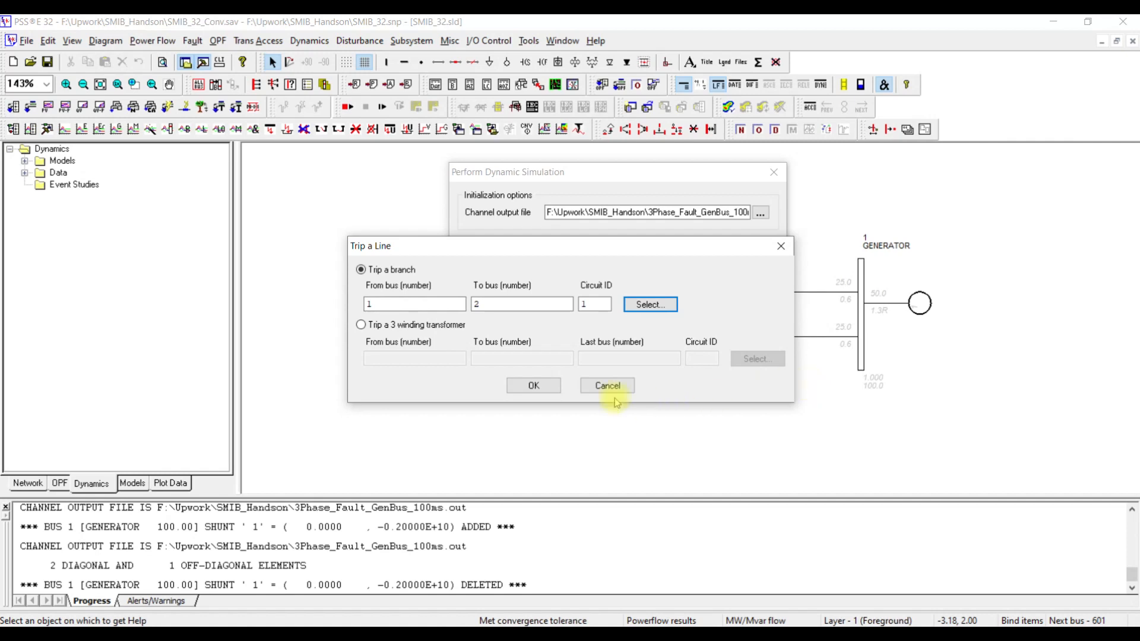
pyautogui.click(545, 386)
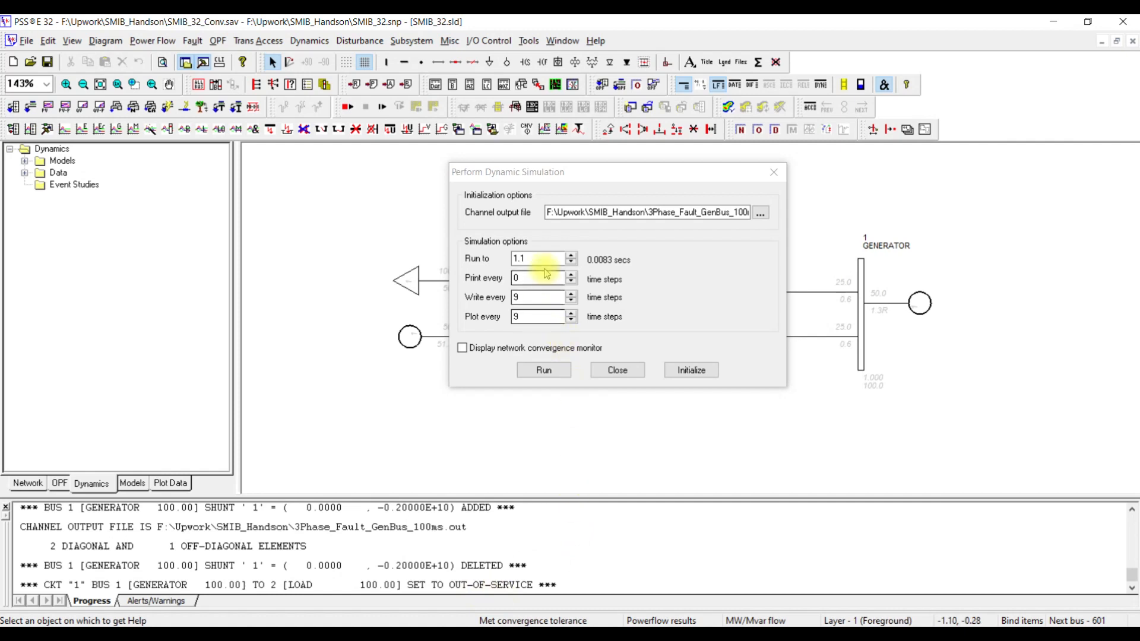
# - Set the simulation end time to 10 seconds, run the post-fault simulation and close the simulation dialog
pyautogui.moveTo(533, 259); pyautogui.dragTo(515, 257)
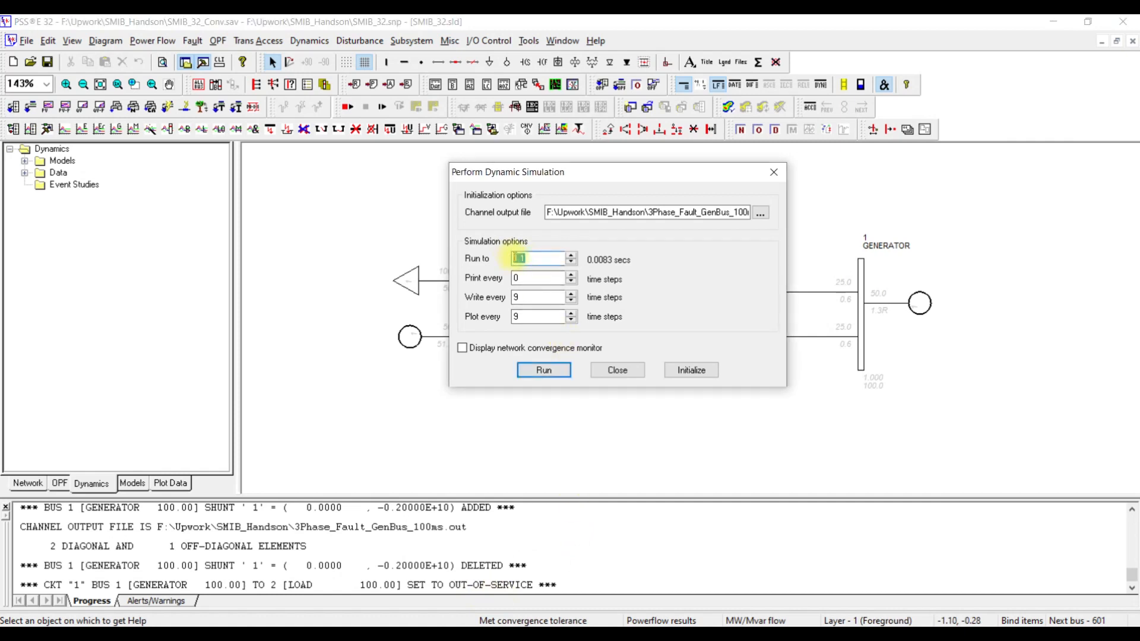
pyautogui.write('10')
pyautogui.click(552, 373)
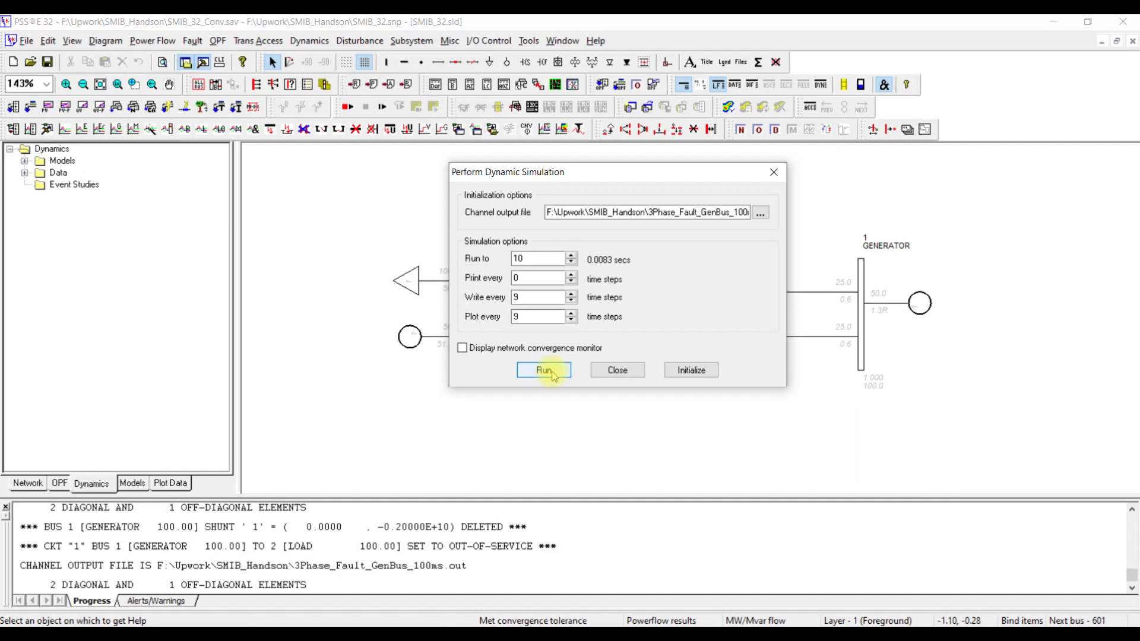
pyautogui.click(616, 371)
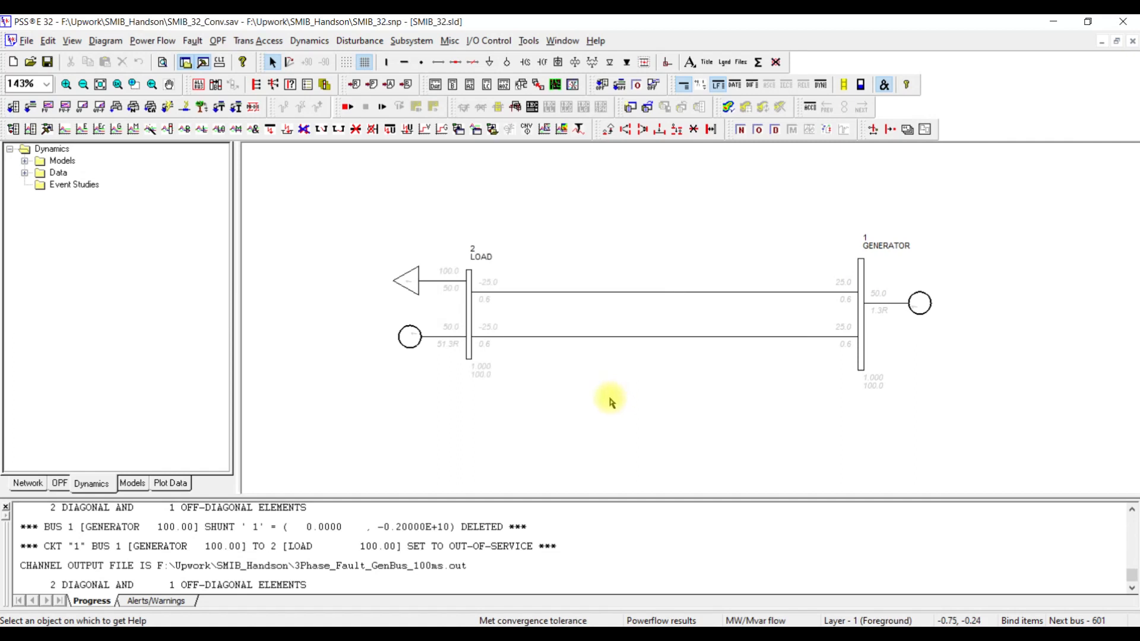